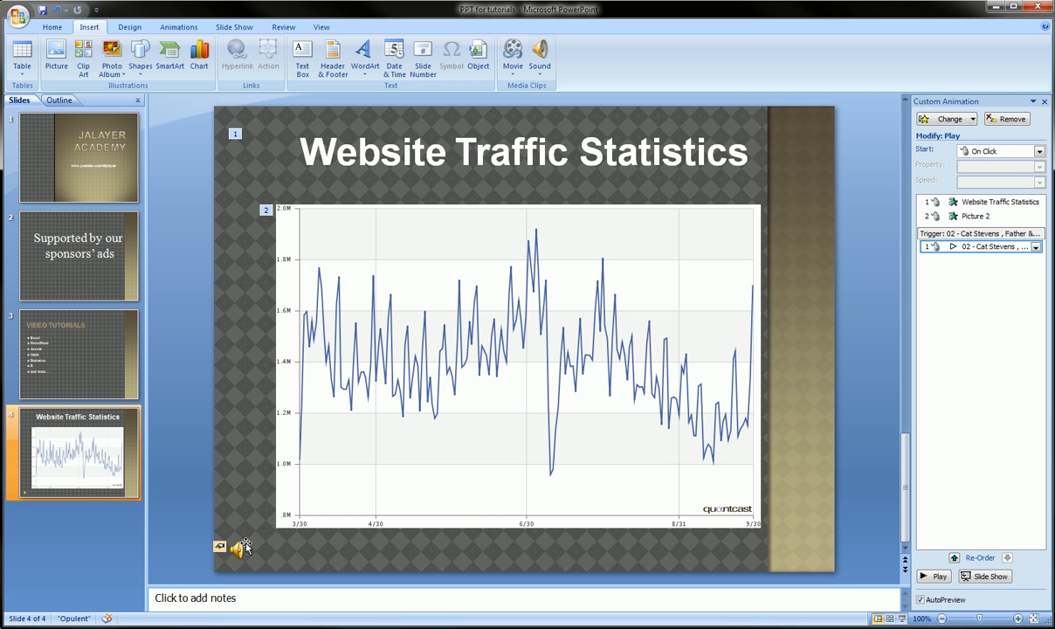
Step: Play the slide's custom animation preview and select the sound icon in the slide's lower-left corner
click(926, 577)
click(242, 553)
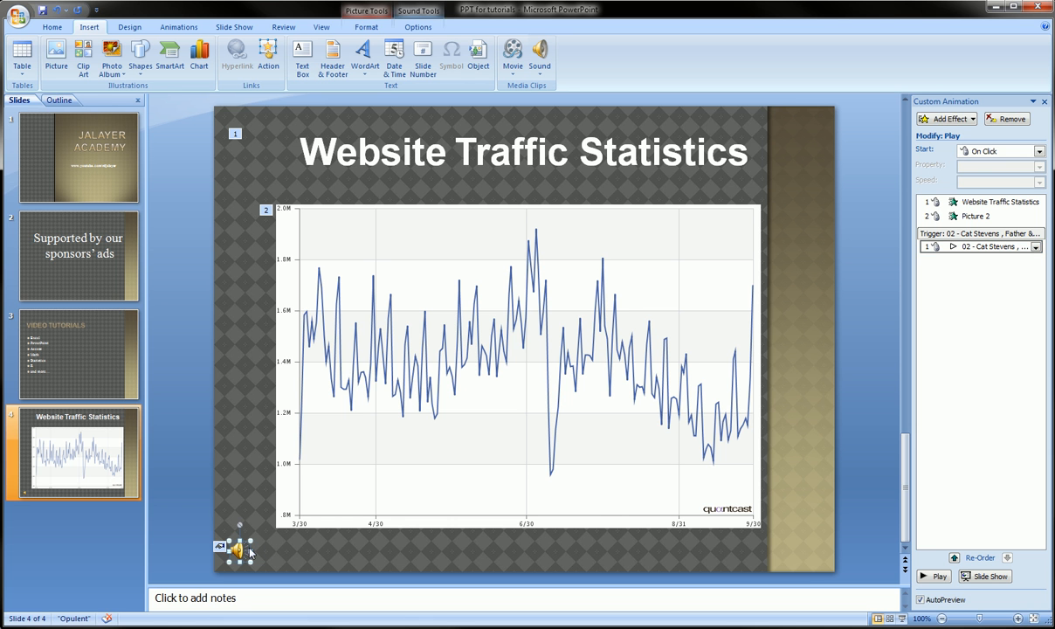
click(264, 553)
click(243, 550)
click(312, 558)
click(244, 549)
key(ctrl+shift+d)
mouse_move(218, 535)
mouse_down()
mouse_move(252, 571)
mouse_move(209, 544)
mouse_move(249, 489)
mouse_move(342, 3)
mouse_move(437, 3)
mouse_move(376, 37)
mouse_move(344, 39)
mouse_up()
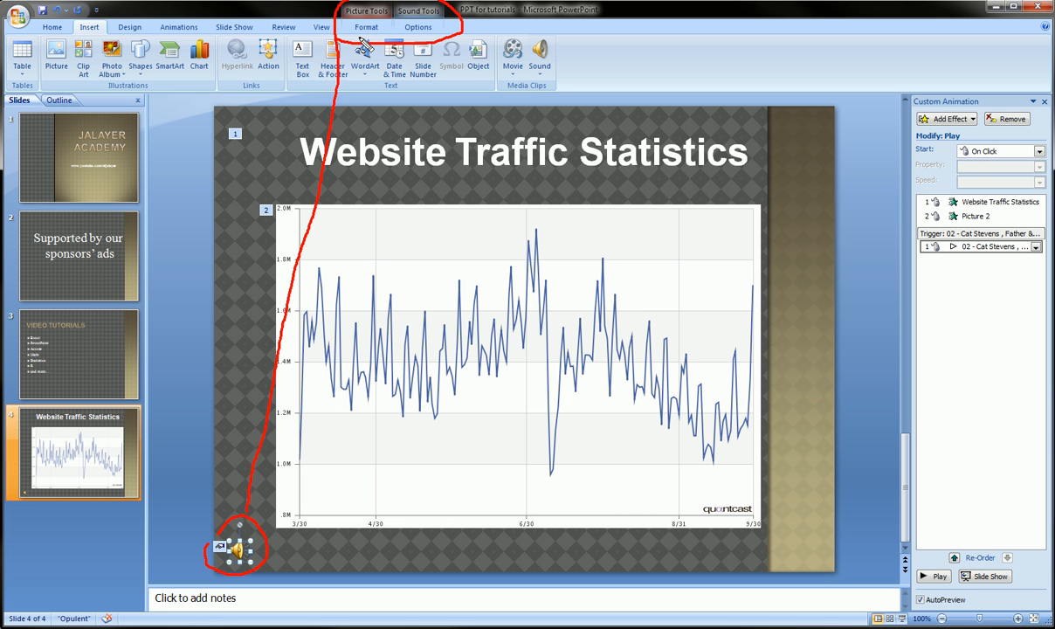
key(Escape)
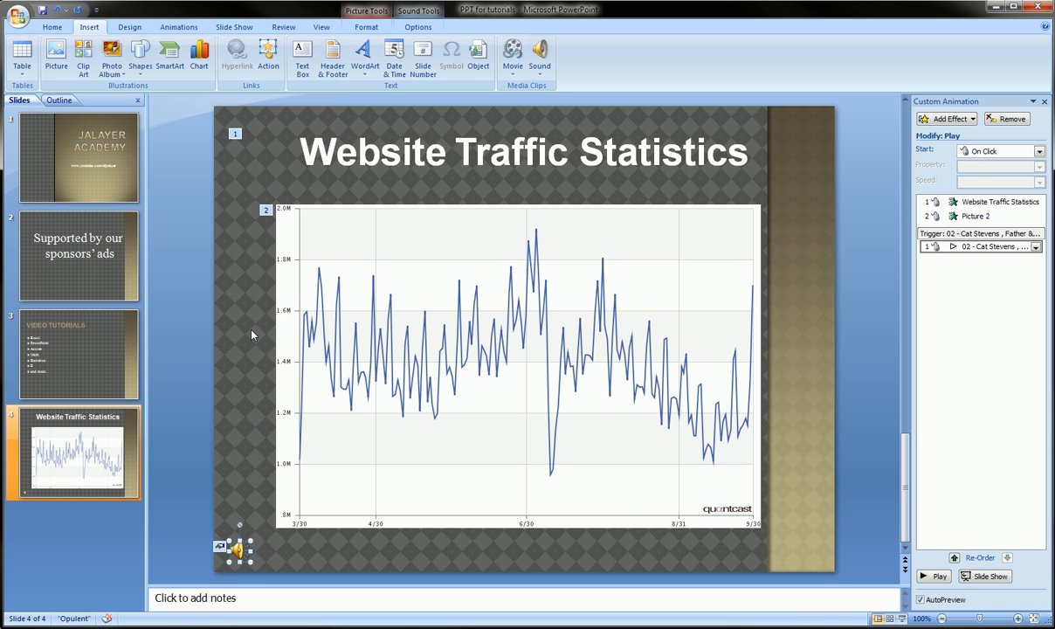
key(ctrl+shift+d)
mouse_move(332, 34)
mouse_down()
mouse_move(356, 8)
mouse_move(463, 26)
mouse_move(331, 26)
mouse_up()
key(Escape)
click(254, 322)
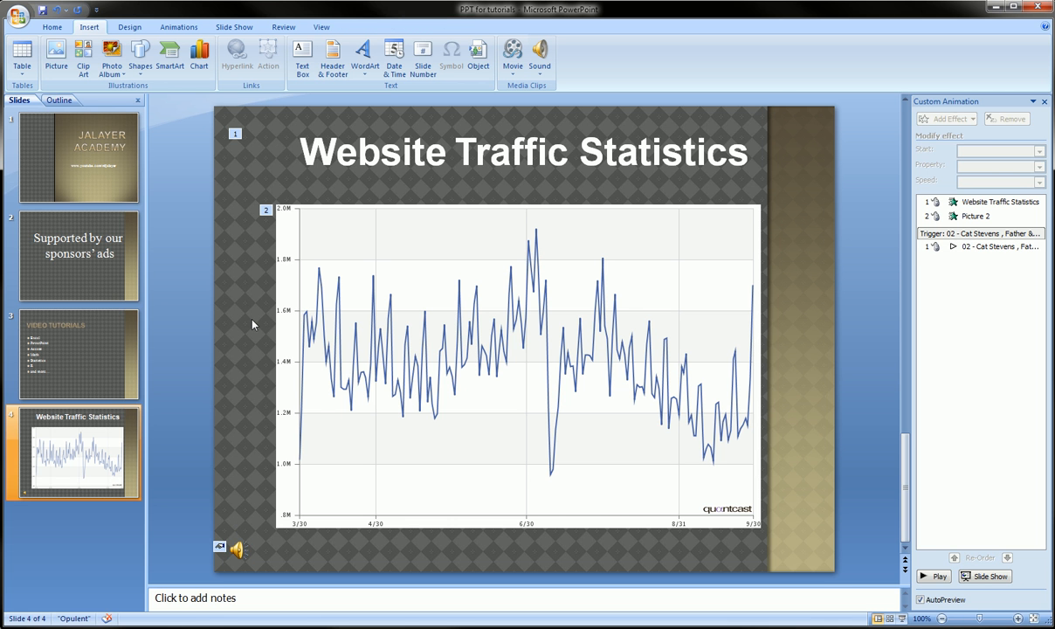
Step: Select the sound icon and examine its picture format and sound options, including the slide show volume choices
click(245, 546)
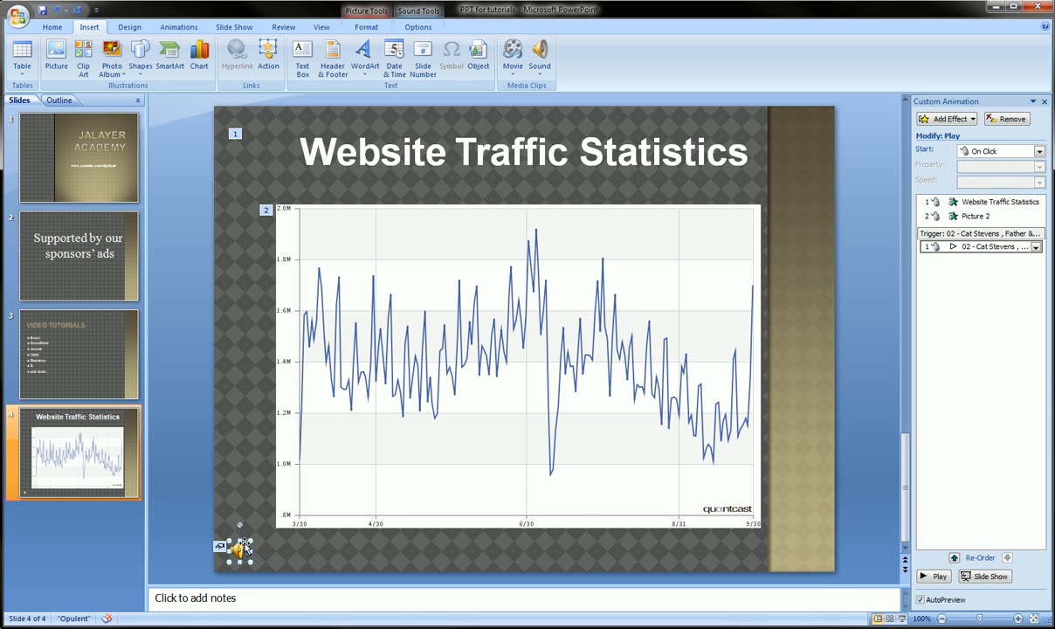
click(365, 31)
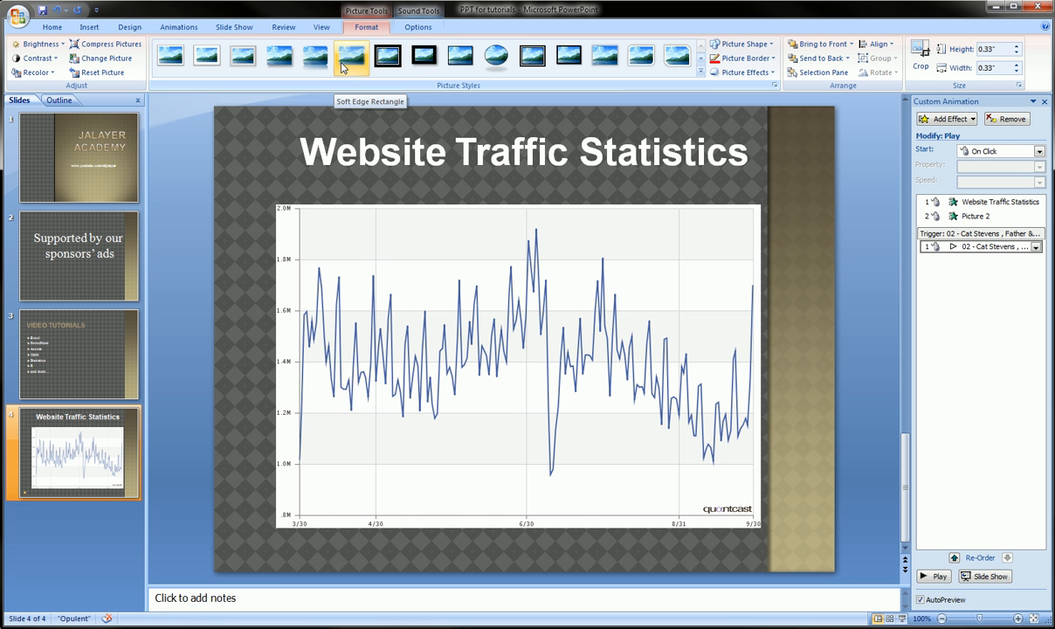
click(416, 28)
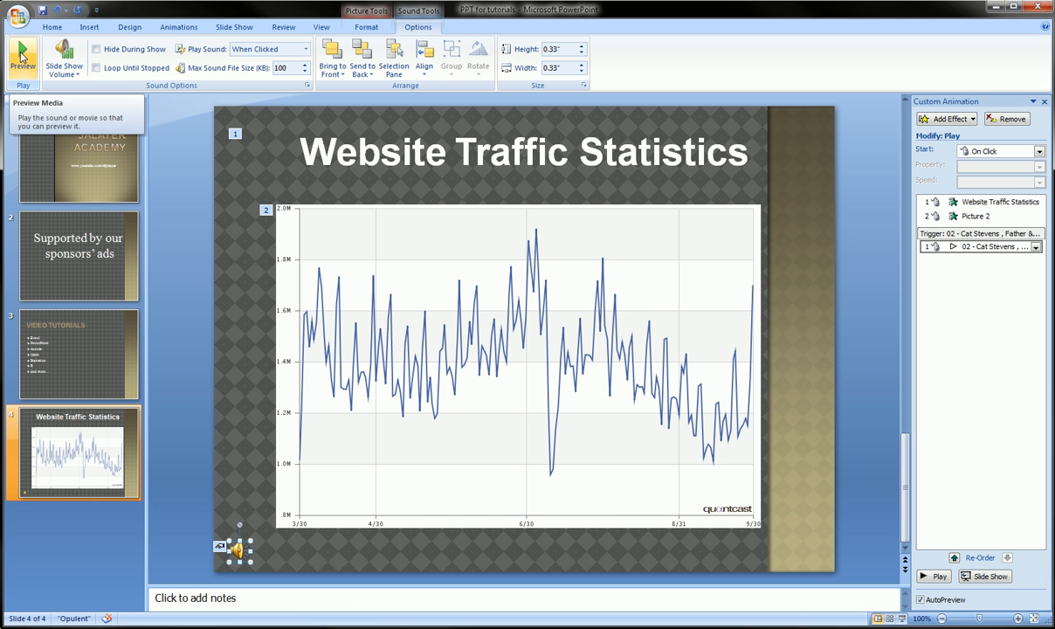
click(75, 79)
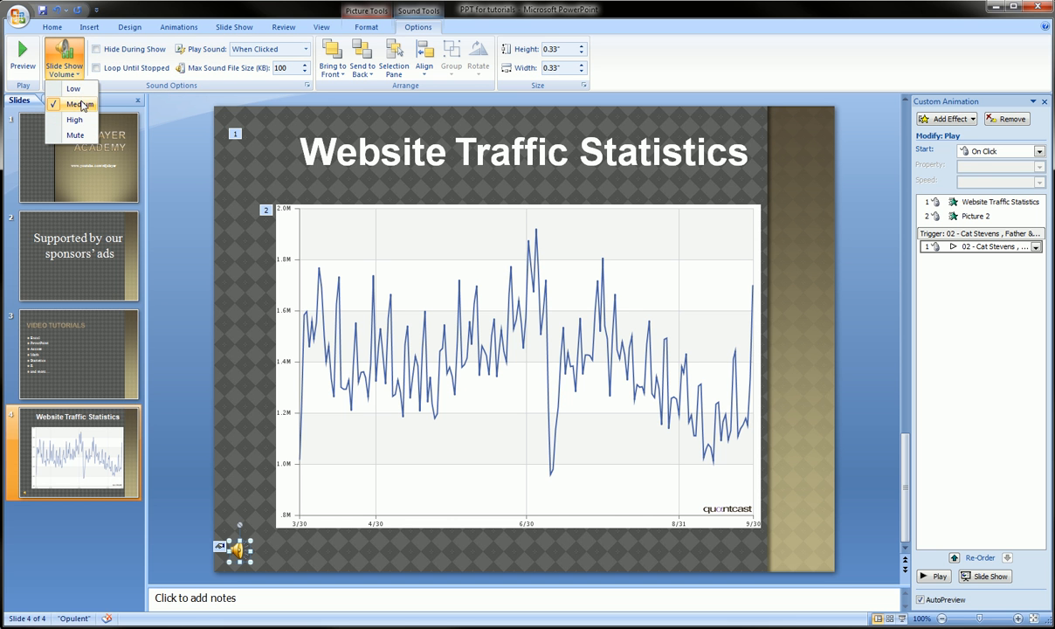
click(87, 42)
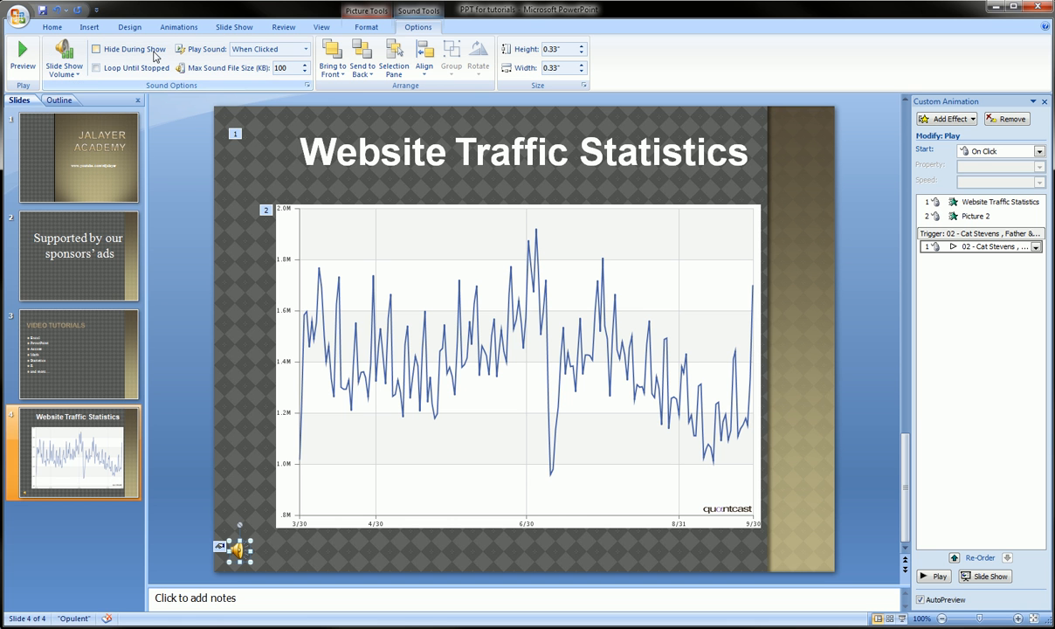
click(97, 53)
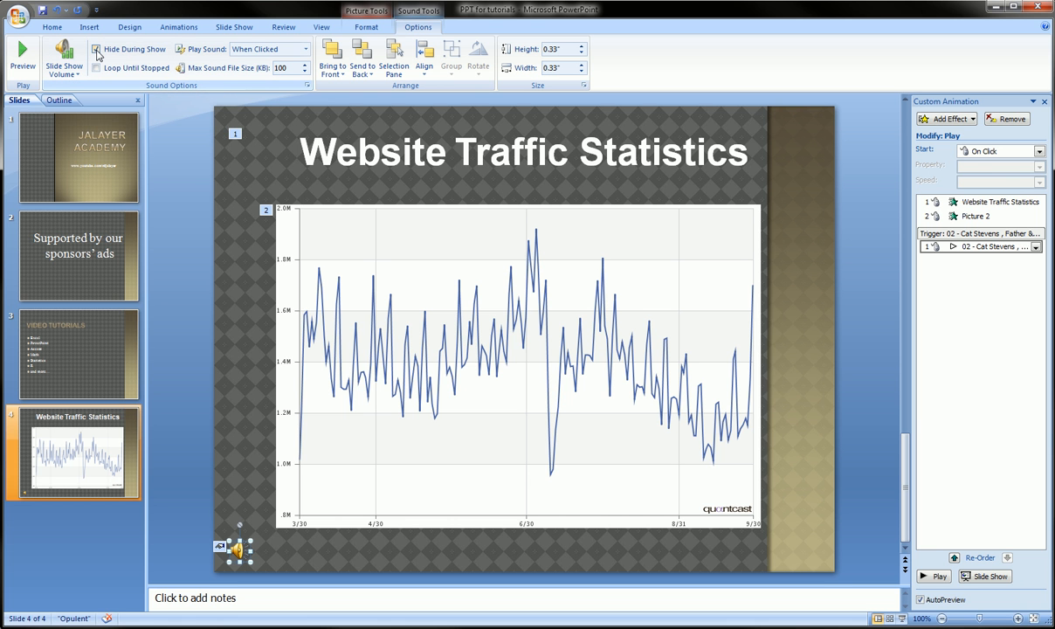
click(363, 27)
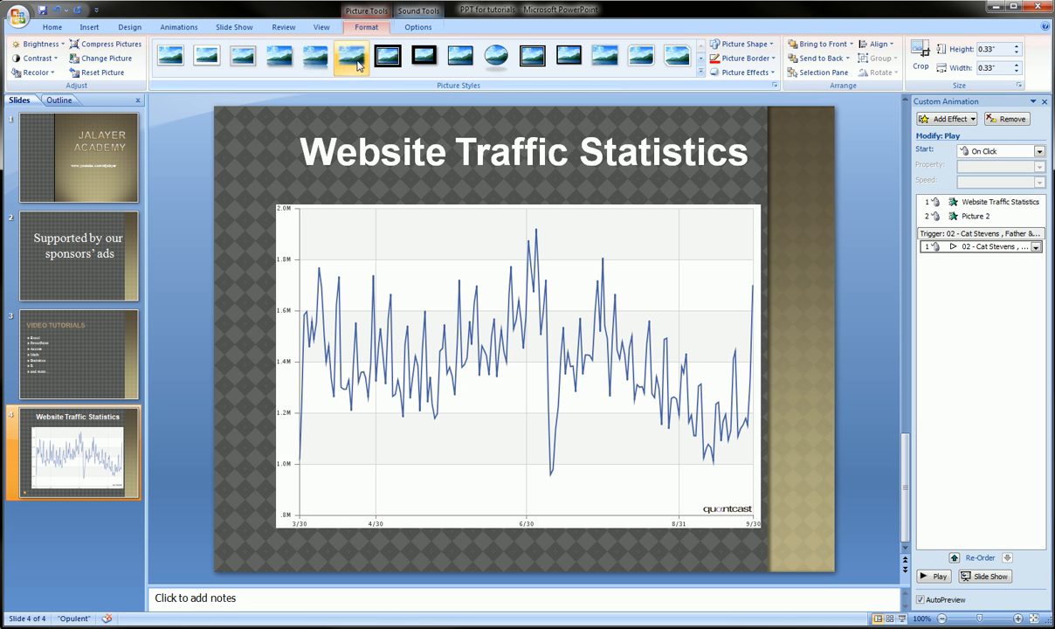
click(418, 27)
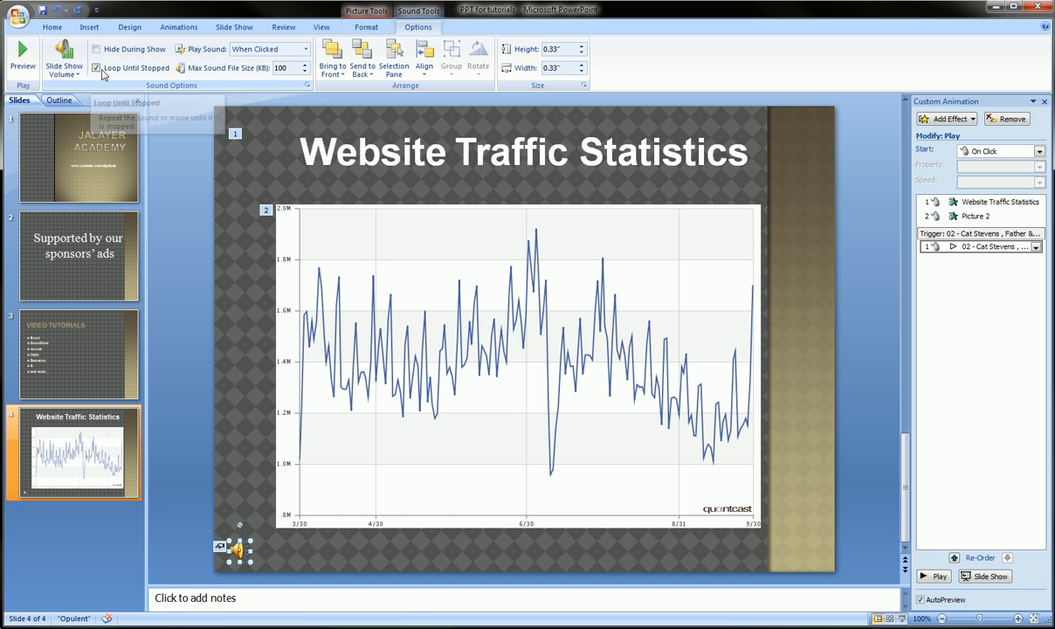
Step: Set the sound to play When Clicked and resize the sound icon to 0.3" high and wide
click(305, 50)
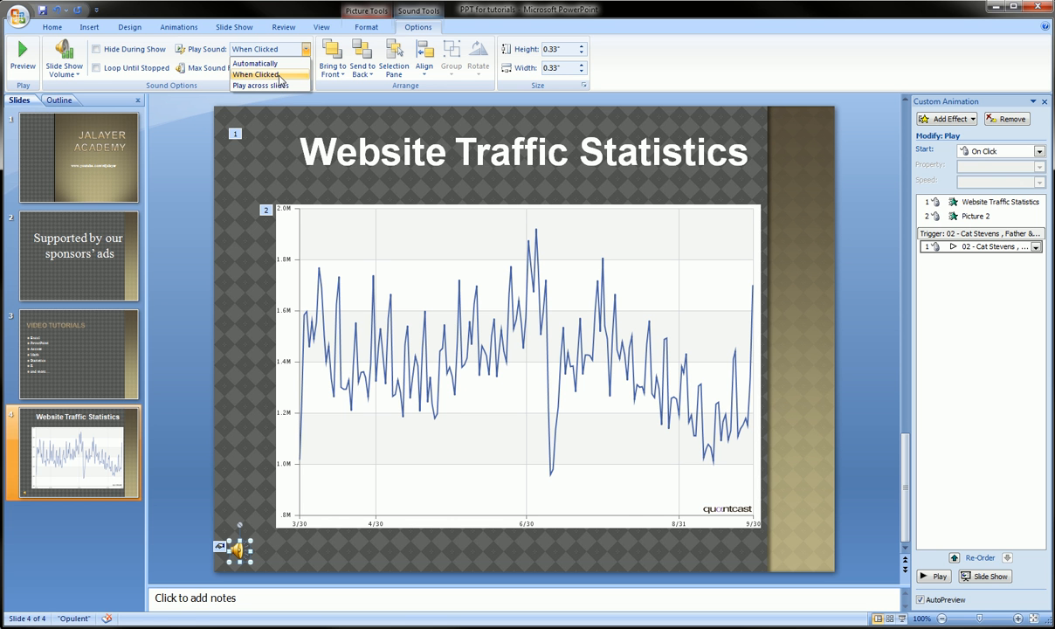
click(281, 75)
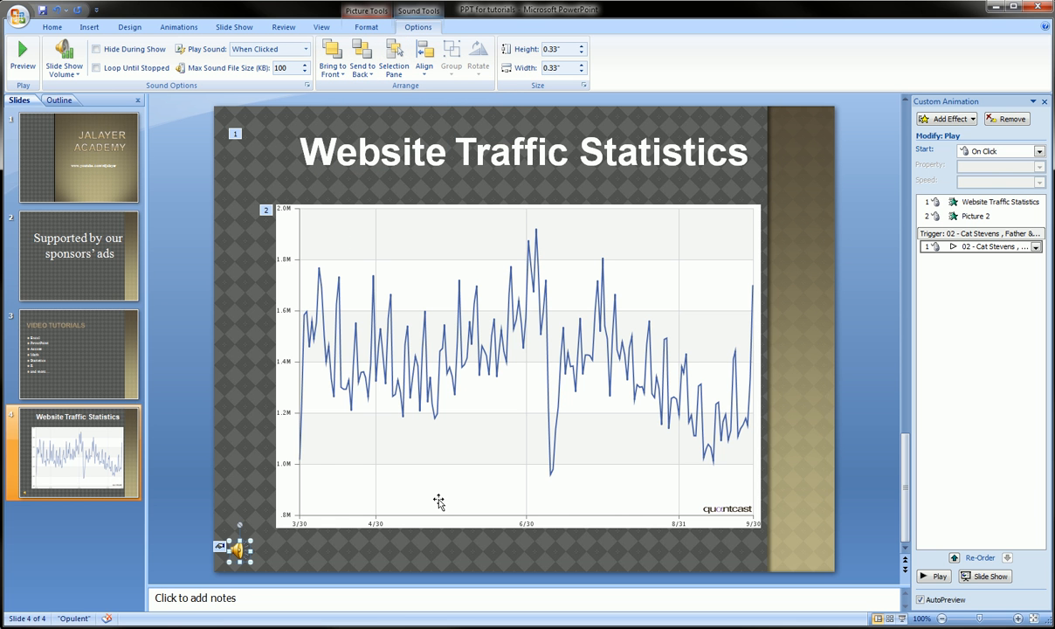
click(581, 47)
click(581, 46)
click(581, 54)
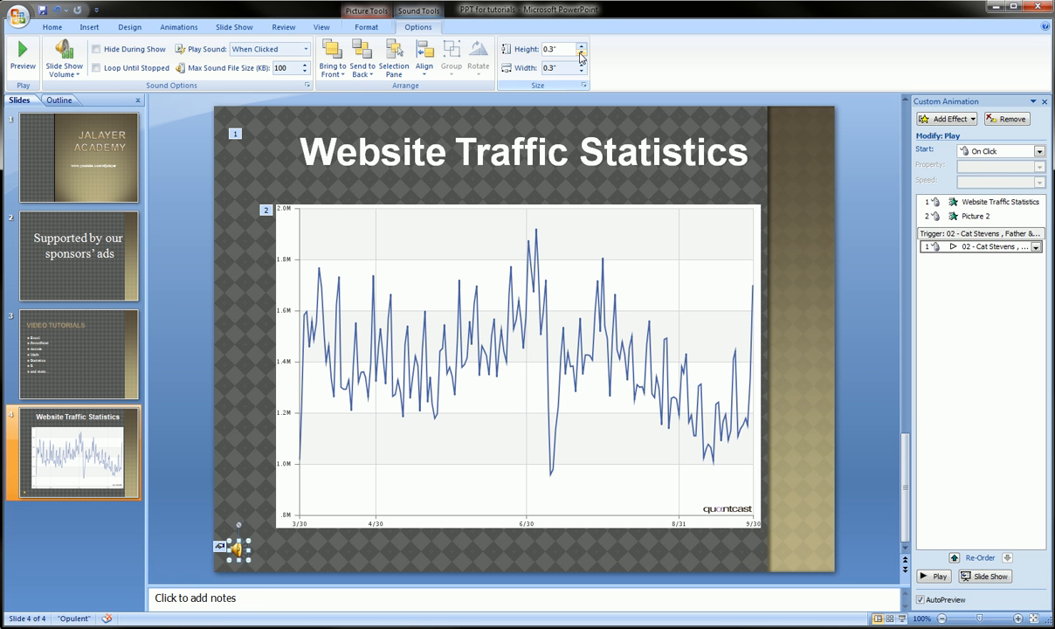
click(581, 54)
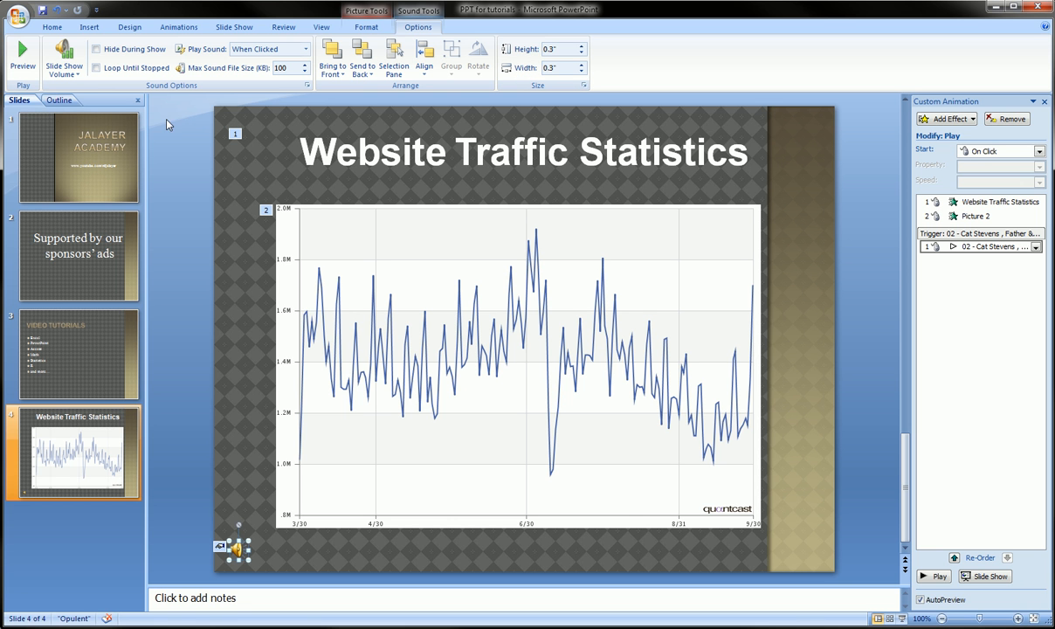
Step: Preview the sound, then run the slide show from the beginning
click(23, 64)
click(231, 30)
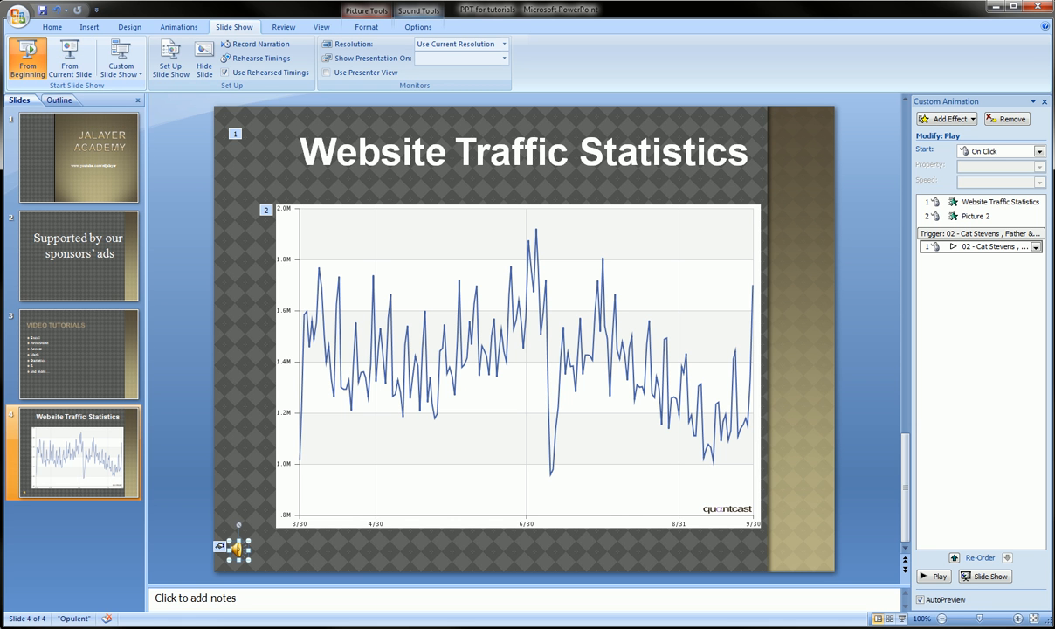
click(27, 59)
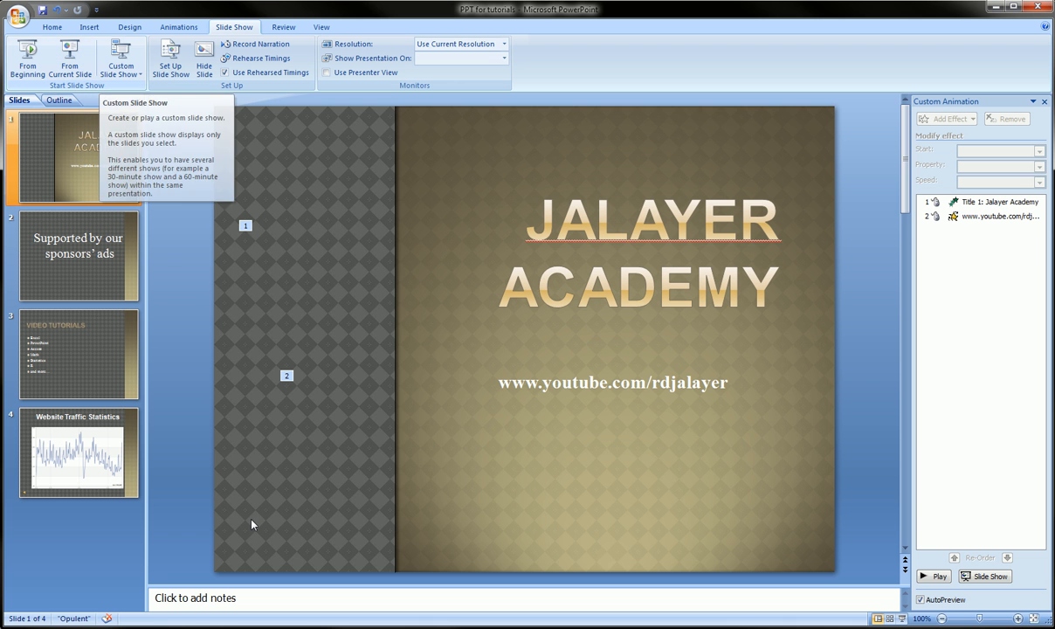
Step: Return to the Website Traffic Statistics slide and open the sound icon's sound options
click(75, 460)
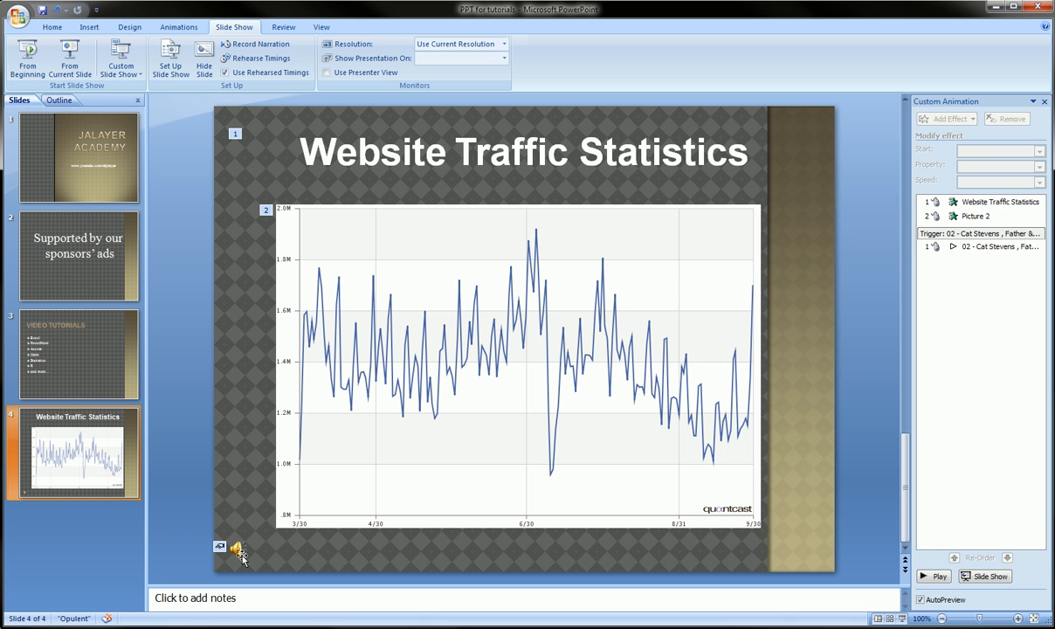
click(237, 550)
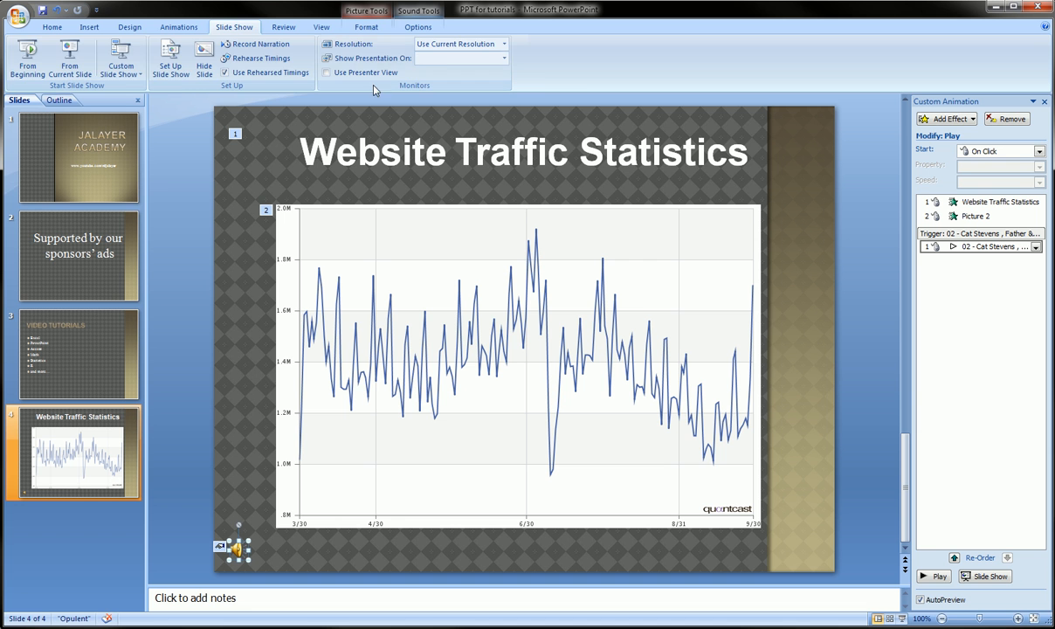
click(417, 27)
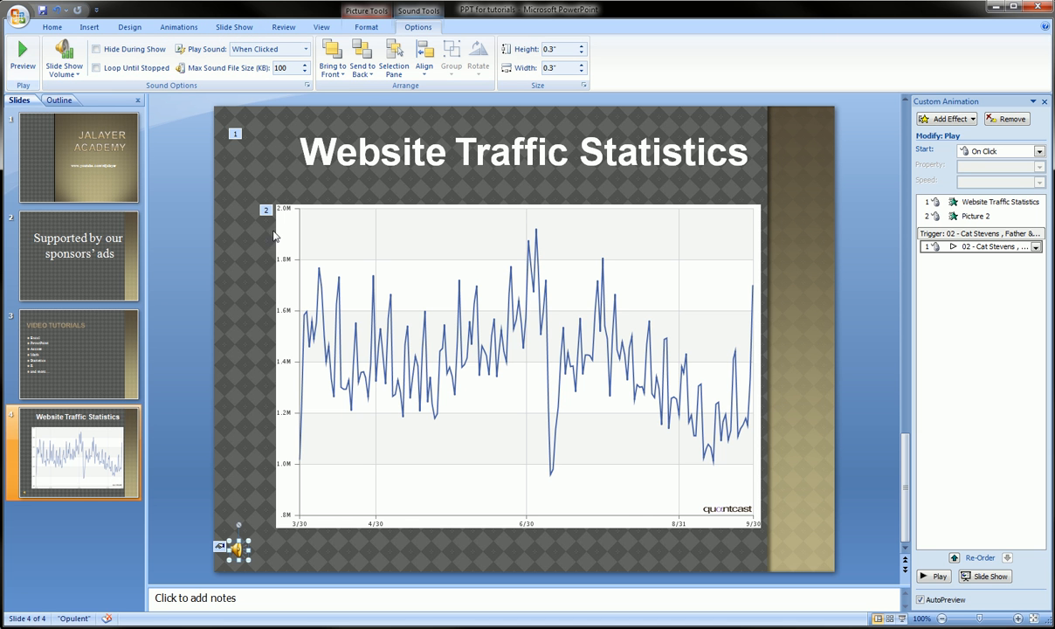